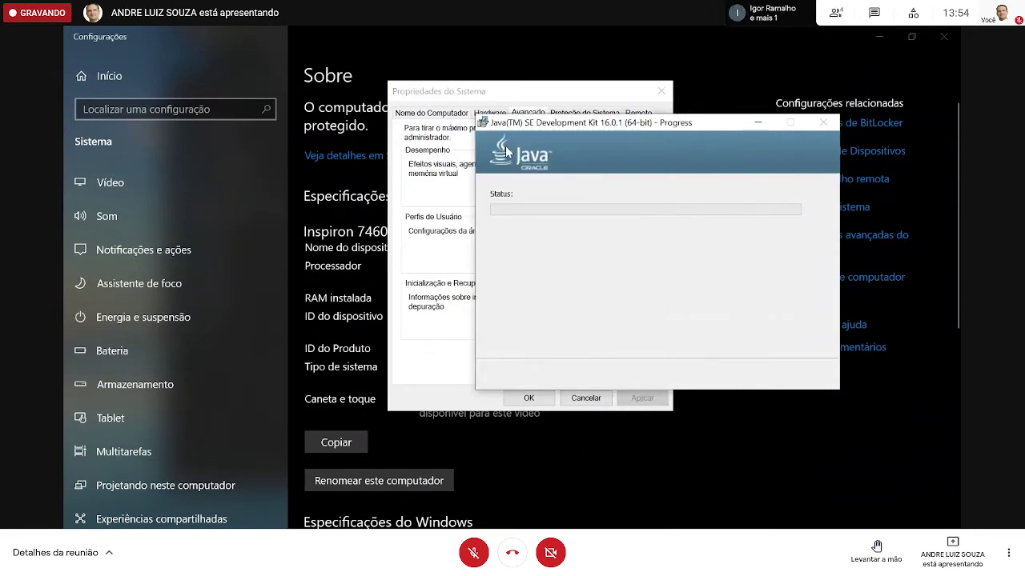
Step: Open the environment variables from the advanced system properties, keeping the windows clear of the Java installer's progress
{"action": "left_click", "coordinate": [521, 99]}
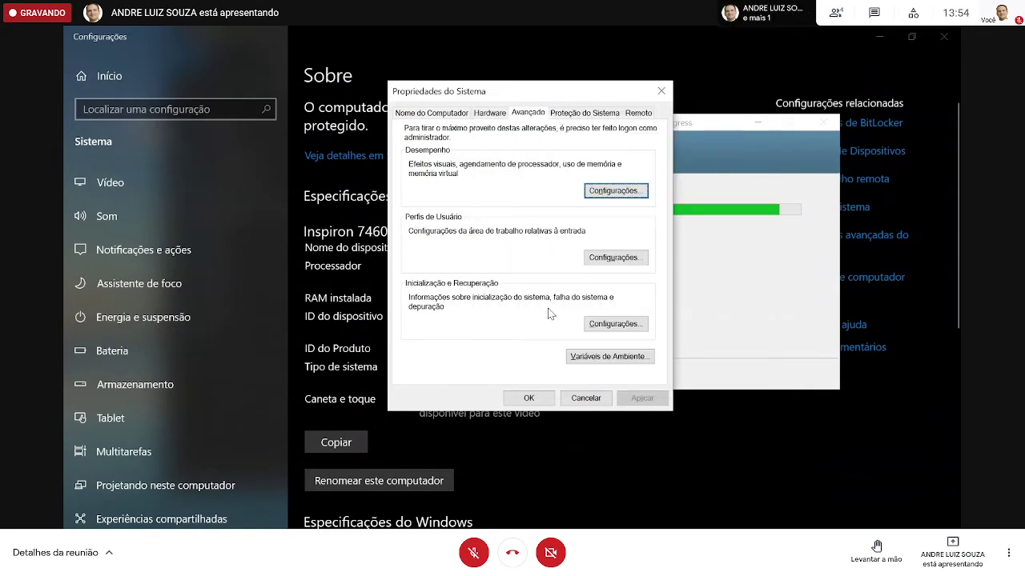
{"action": "left_click_drag", "start_coordinate": [572, 94], "coordinate": [362, 108]}
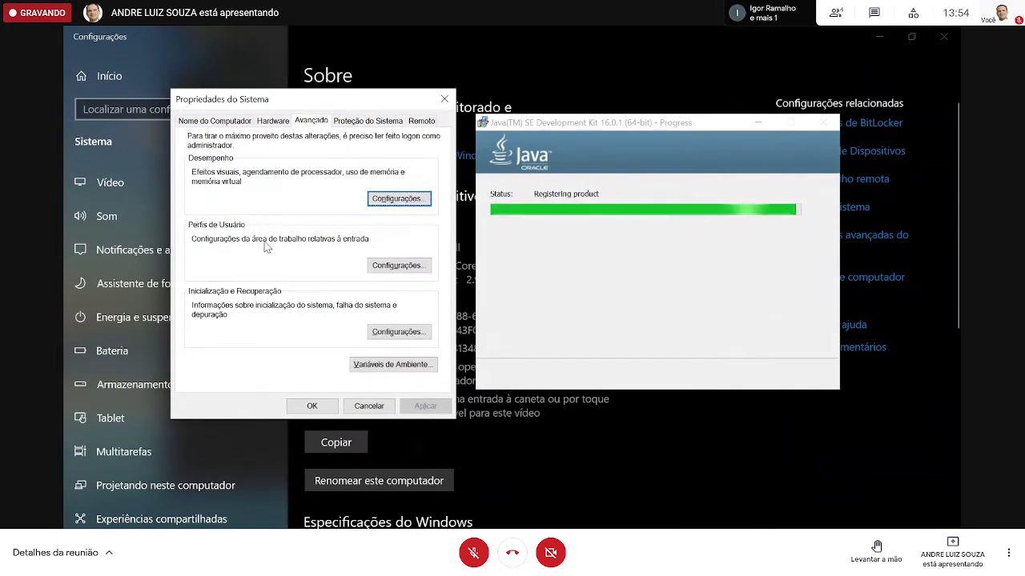
{"action": "left_click", "coordinate": [369, 365]}
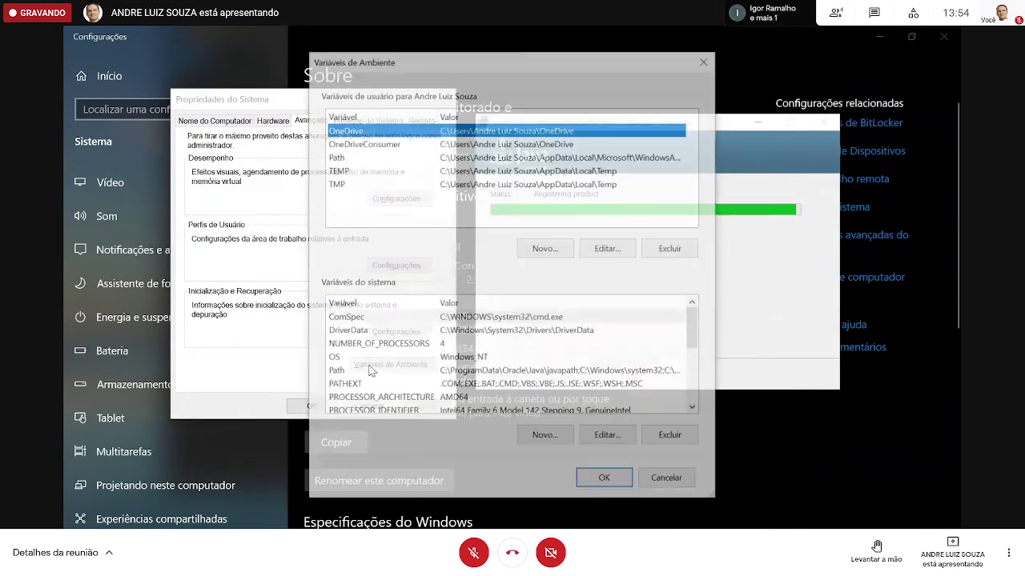
{"action": "left_click_drag", "start_coordinate": [429, 63], "coordinate": [345, 52]}
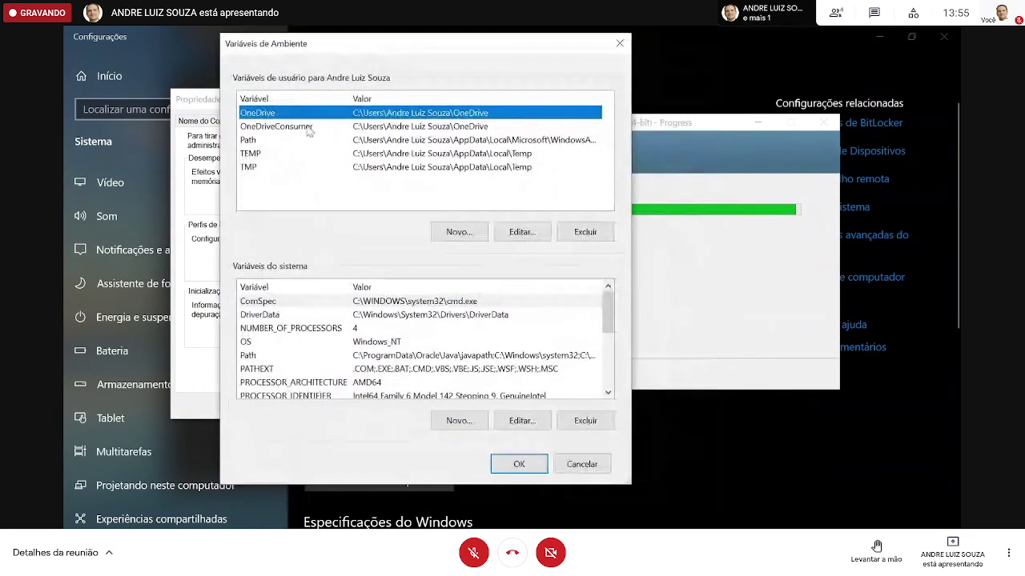
Step: Open the system variable Path for editing
{"action": "left_click", "coordinate": [289, 304]}
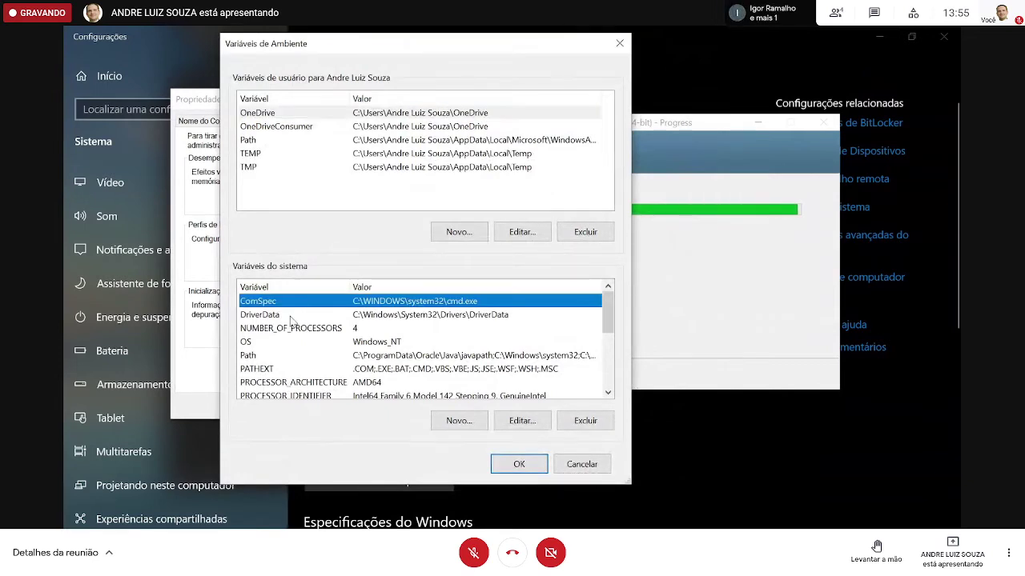
{"action": "left_click", "coordinate": [298, 330]}
{"action": "left_click", "coordinate": [308, 343]}
{"action": "left_click", "coordinate": [317, 357]}
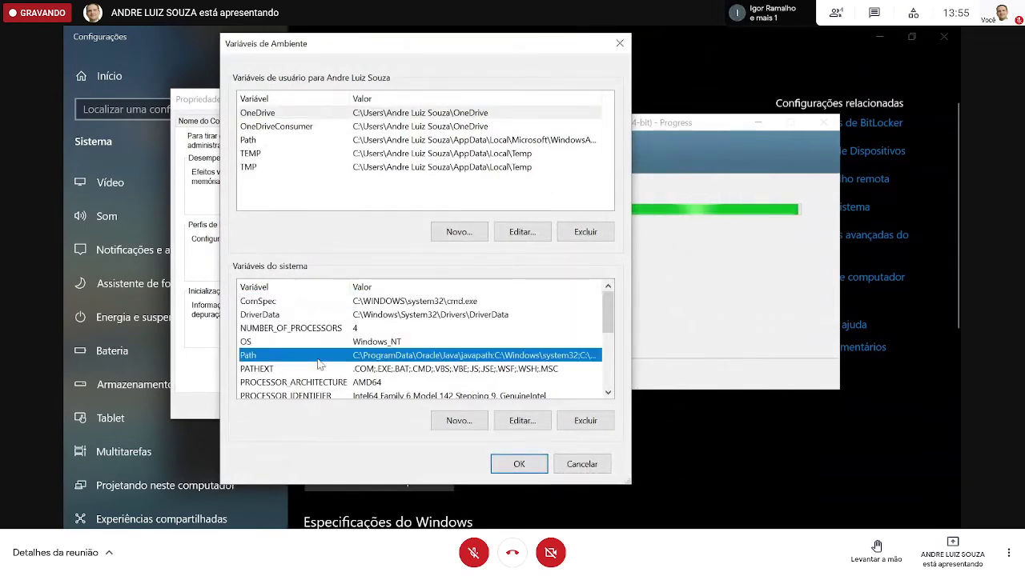
{"action": "scroll", "coordinate": [321, 366], "scroll_direction": "down", "scroll_amount": 2}
{"action": "scroll", "coordinate": [324, 366], "scroll_direction": "down", "scroll_amount": 1}
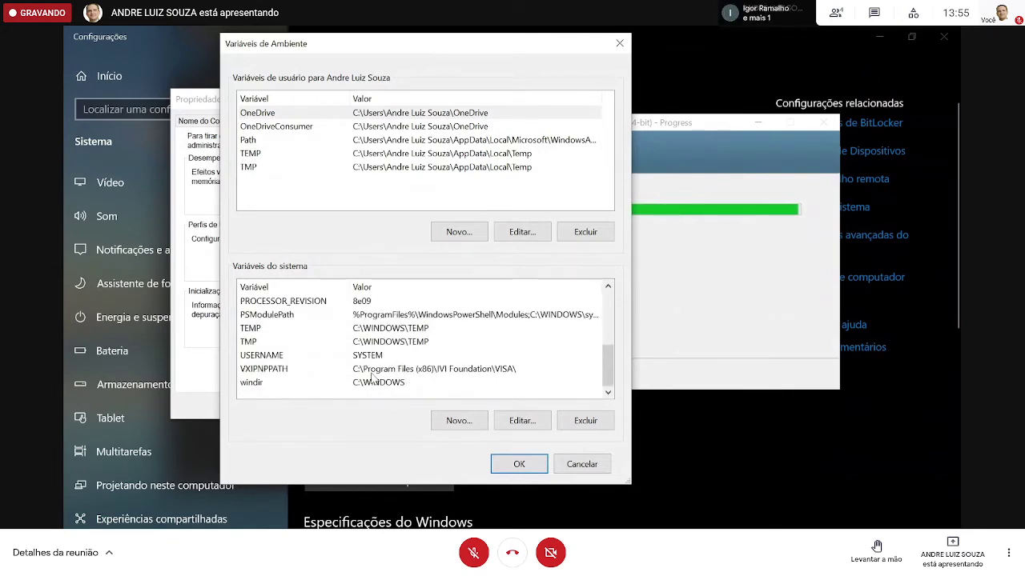
{"action": "scroll", "coordinate": [371, 378], "scroll_direction": "up", "scroll_amount": 1}
{"action": "scroll", "coordinate": [372, 379], "scroll_direction": "up", "scroll_amount": 1}
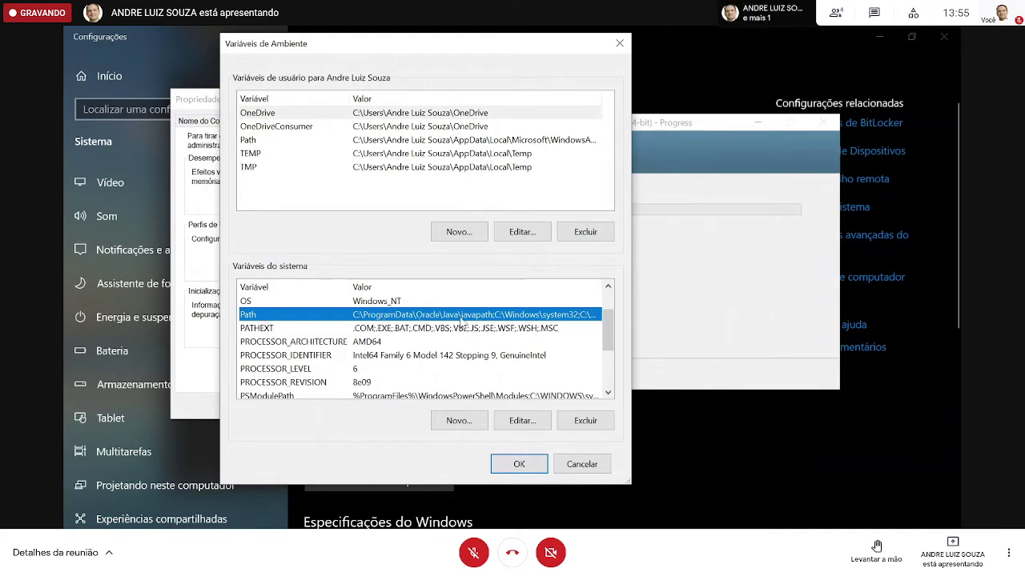
{"action": "left_click", "coordinate": [519, 420]}
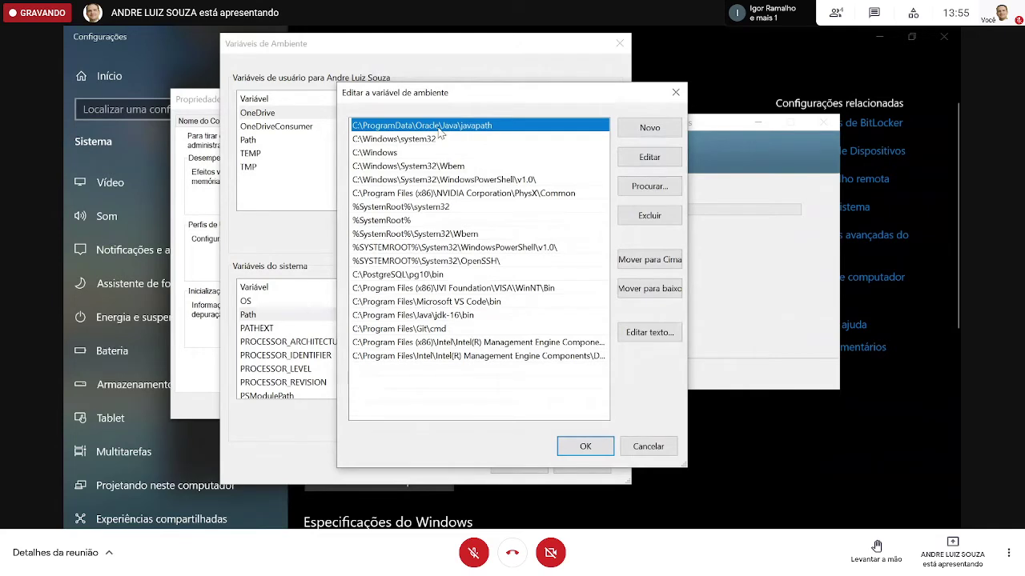
Step: Review the Path entries and select C:\Program Files\Java\jdk-16\bin
{"action": "left_click", "coordinate": [439, 128]}
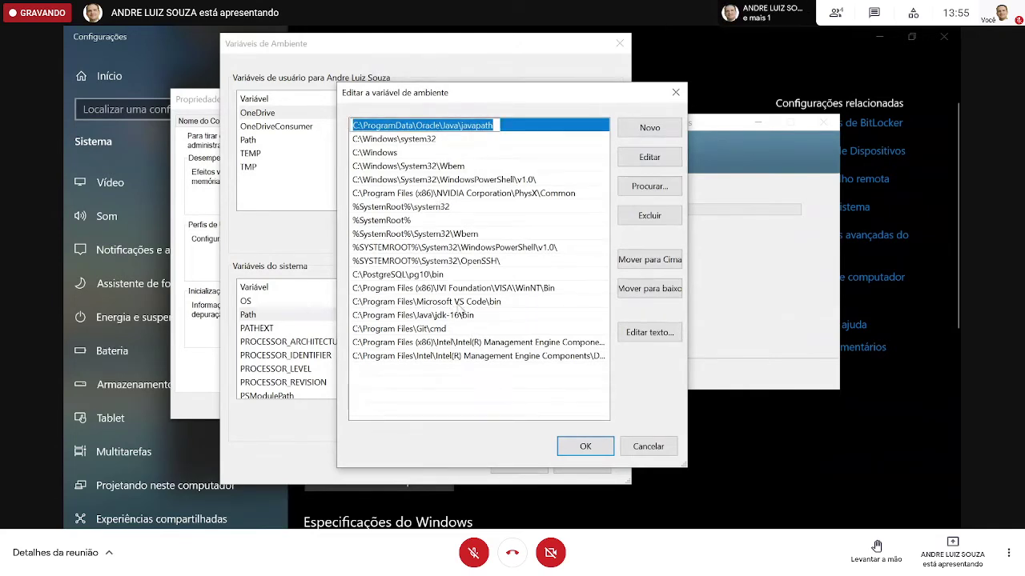
{"action": "left_click", "coordinate": [438, 140]}
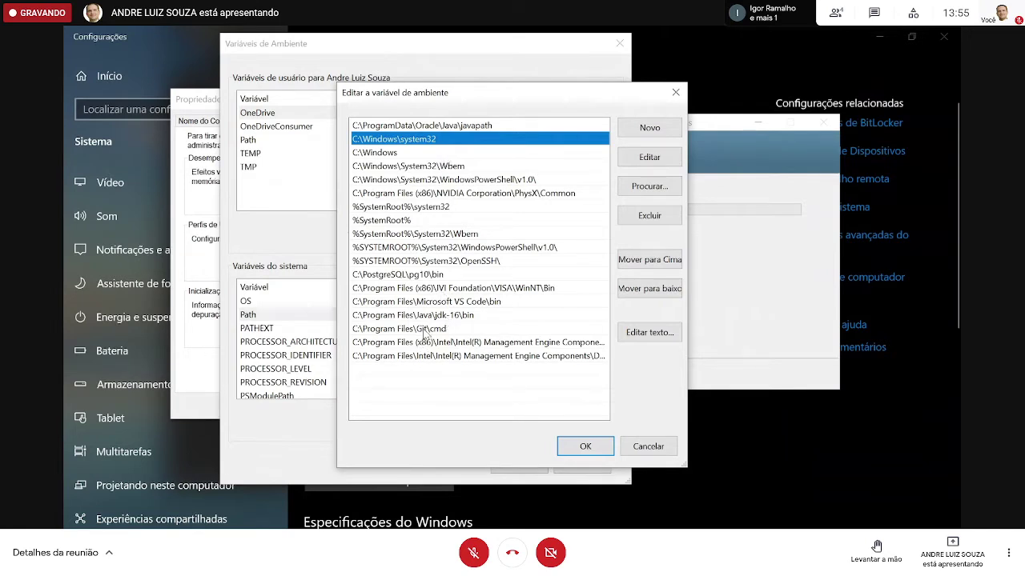
{"action": "left_click", "coordinate": [447, 317]}
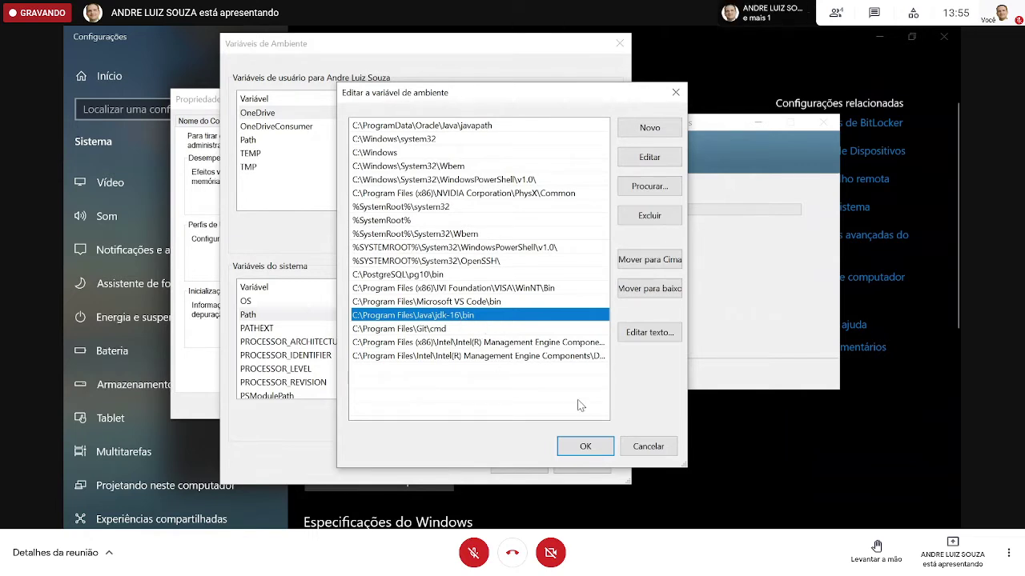
Step: Switch to File Explorer and open the Arquivos de Programas folder on drive C
{"action": "left_click", "coordinate": [773, 284]}
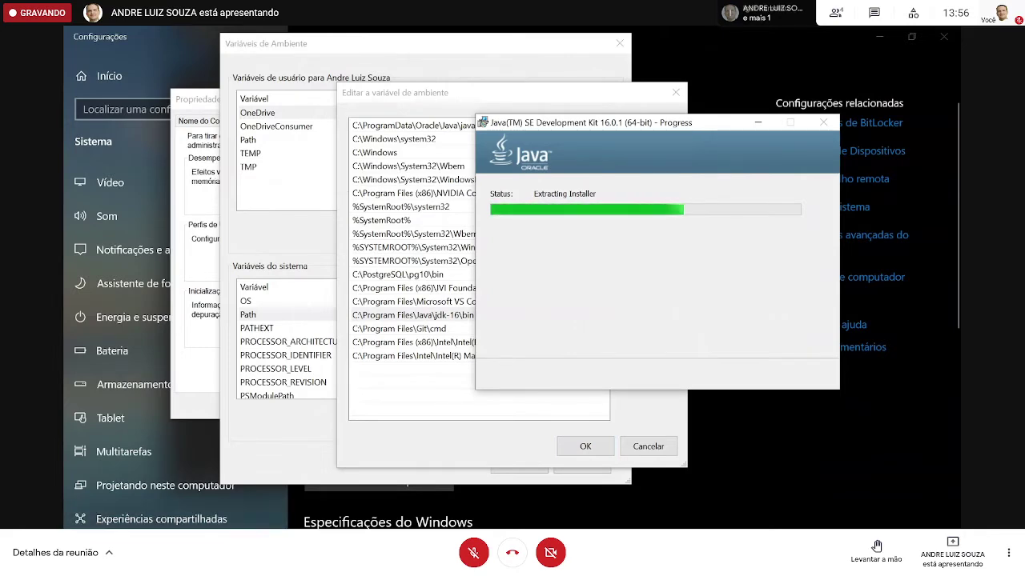
{"action": "key", "text": "alt+Tab"}
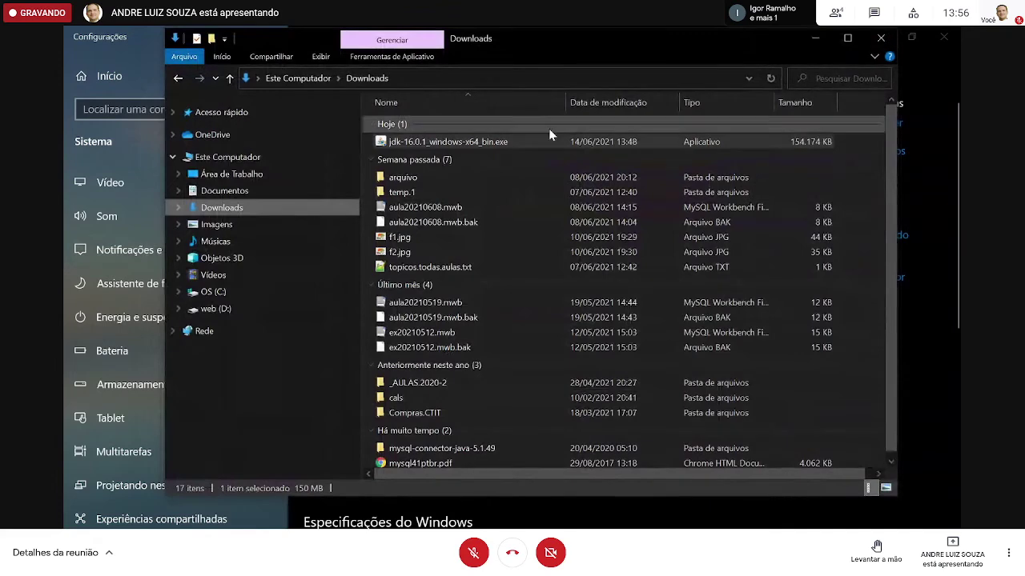
{"action": "left_click", "coordinate": [222, 292]}
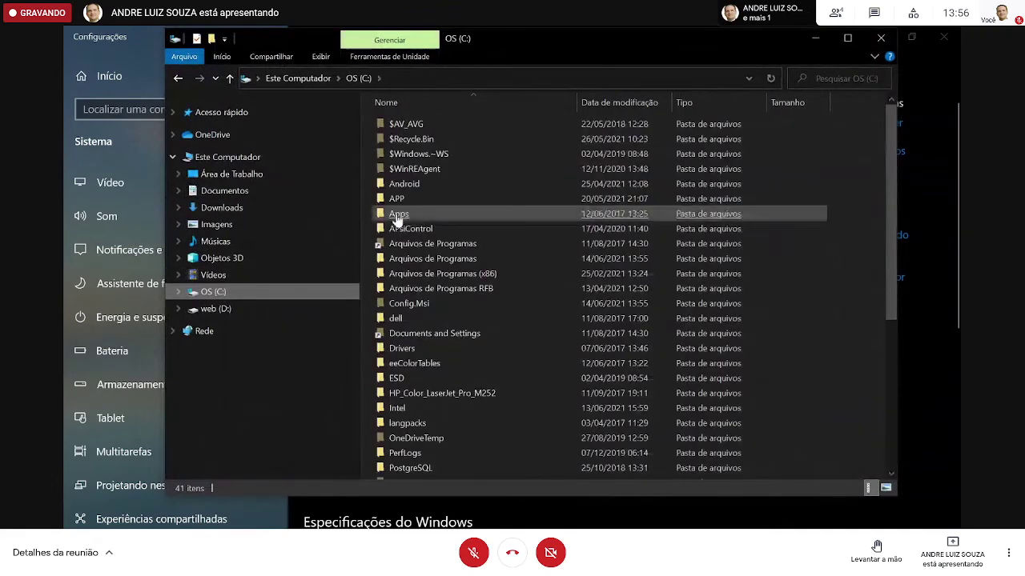
{"action": "left_click", "coordinate": [432, 260]}
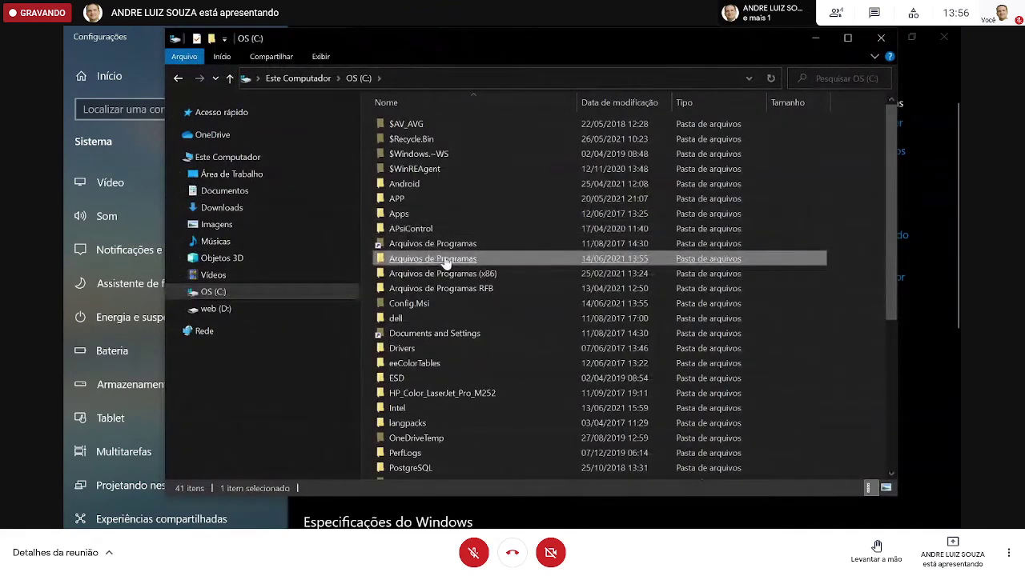
{"action": "double_click", "coordinate": [446, 262]}
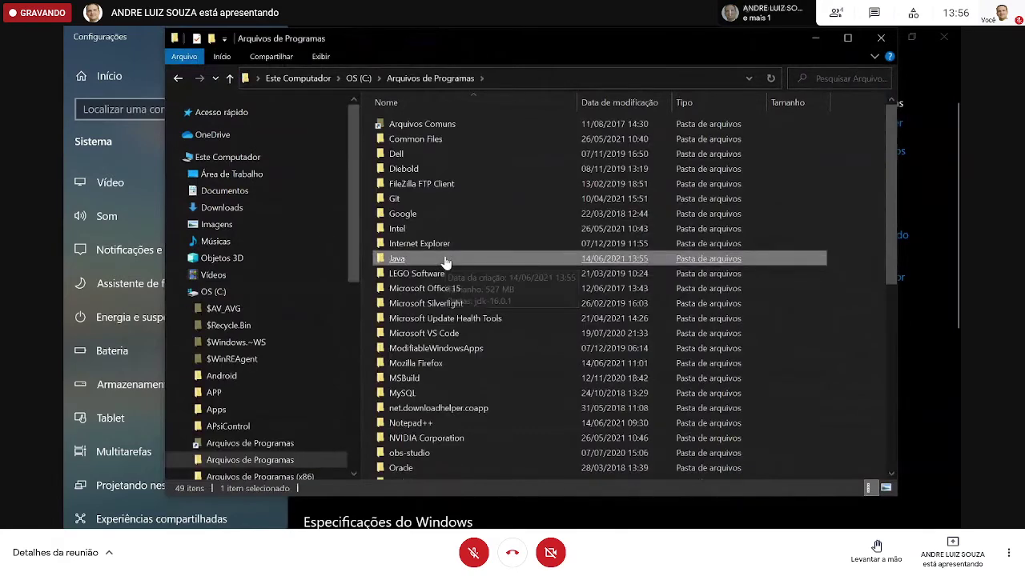
{"action": "scroll", "coordinate": [446, 263], "scroll_direction": "down", "scroll_amount": 2}
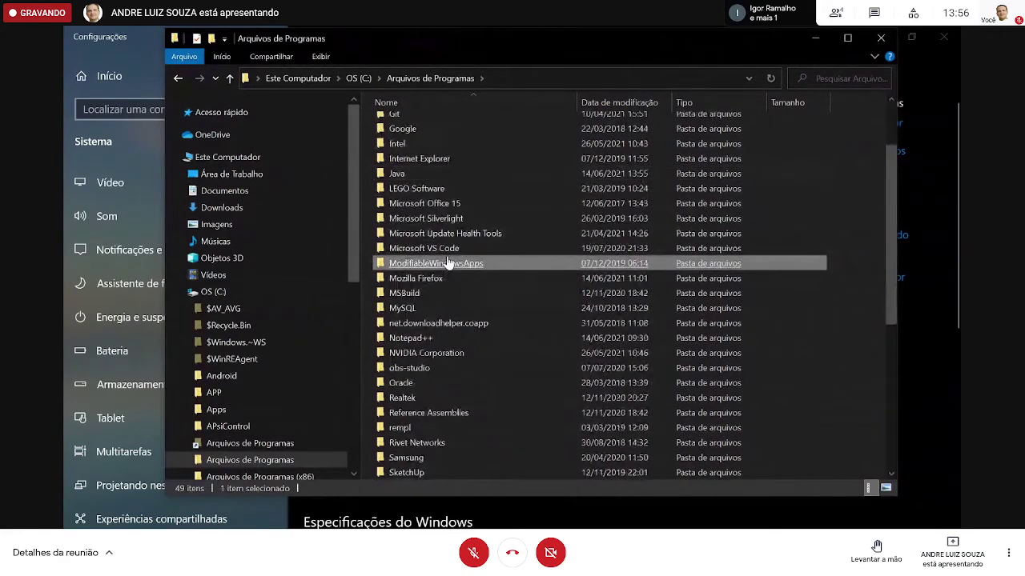
{"action": "scroll", "coordinate": [449, 261], "scroll_direction": "down", "scroll_amount": 1}
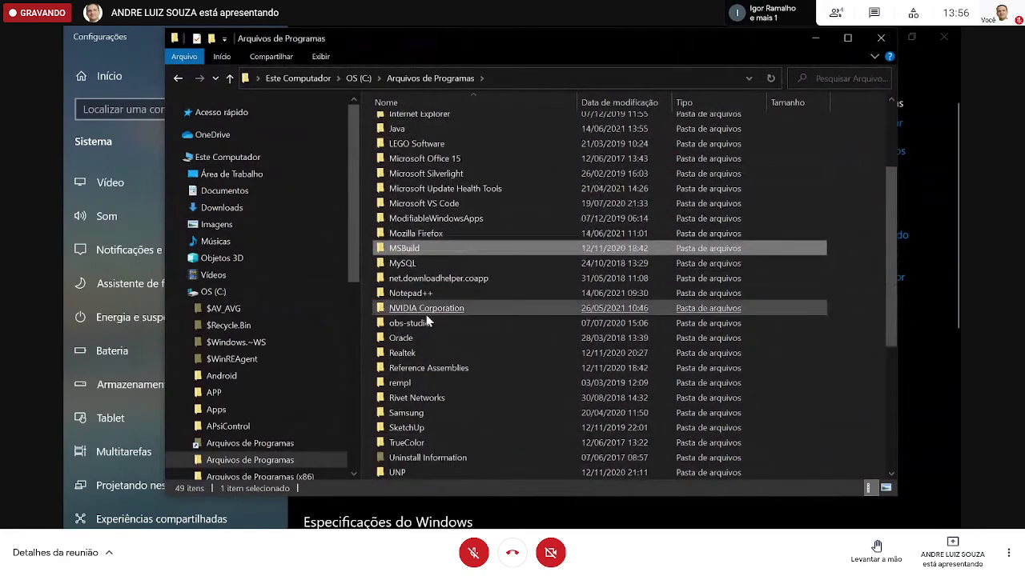
{"action": "double_click", "coordinate": [426, 340]}
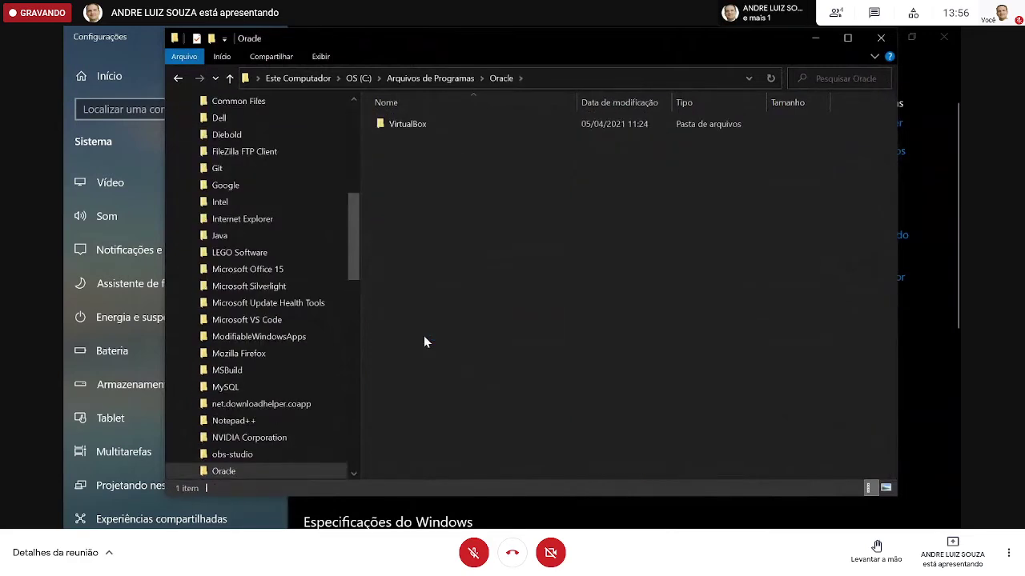
{"action": "key", "text": "alt+Up"}
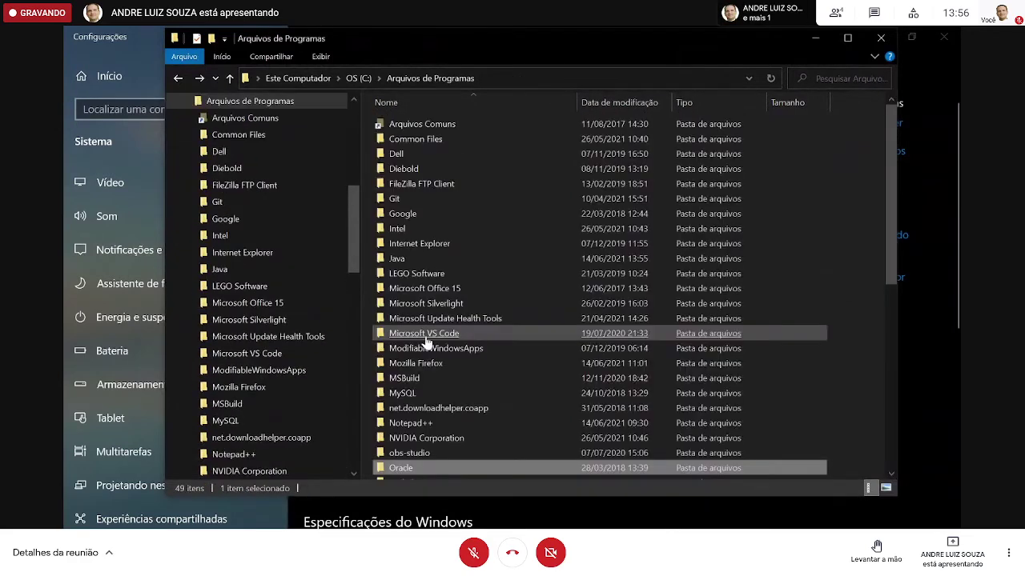
{"action": "left_click", "coordinate": [425, 333]}
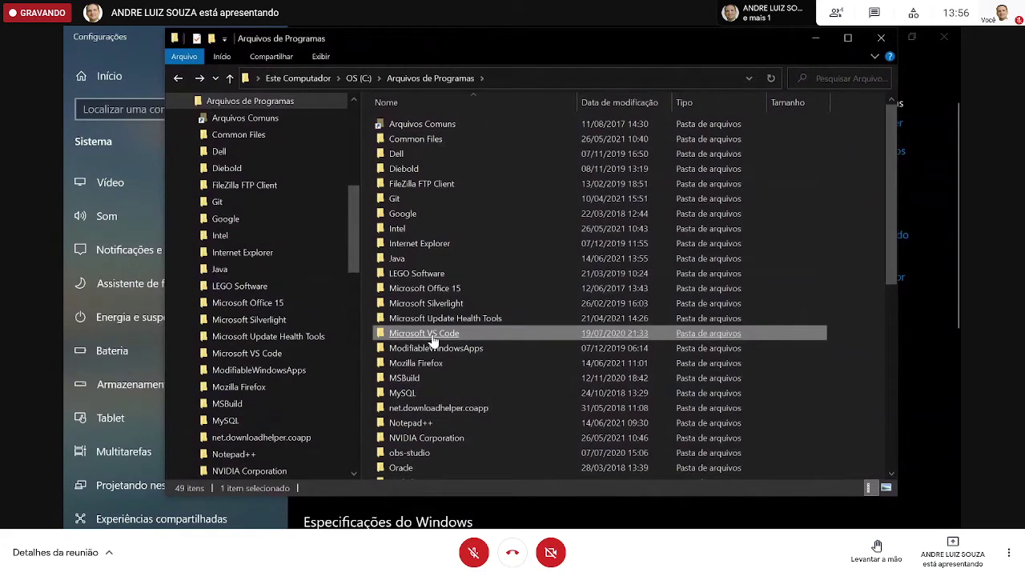
Step: Open the bin folder of the JDK installation under Java\jdk-16.0.1
{"action": "double_click", "coordinate": [414, 263]}
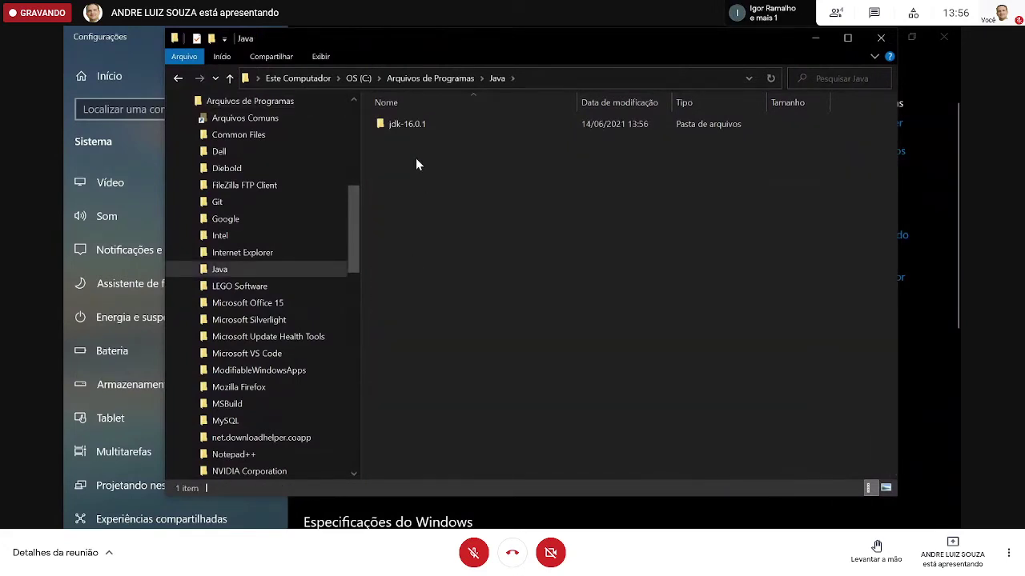
{"action": "double_click", "coordinate": [416, 125]}
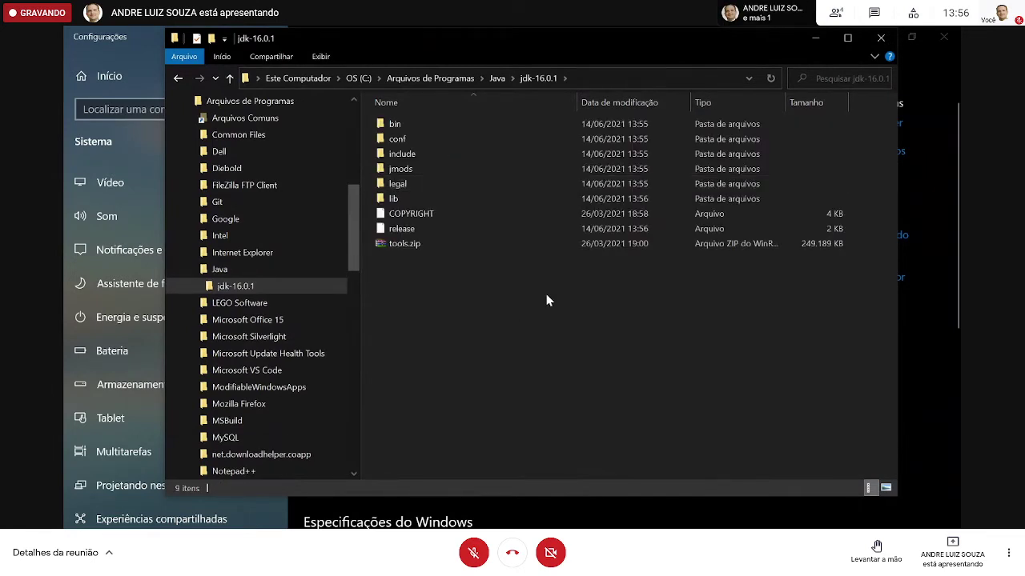
{"action": "left_click", "coordinate": [595, 216]}
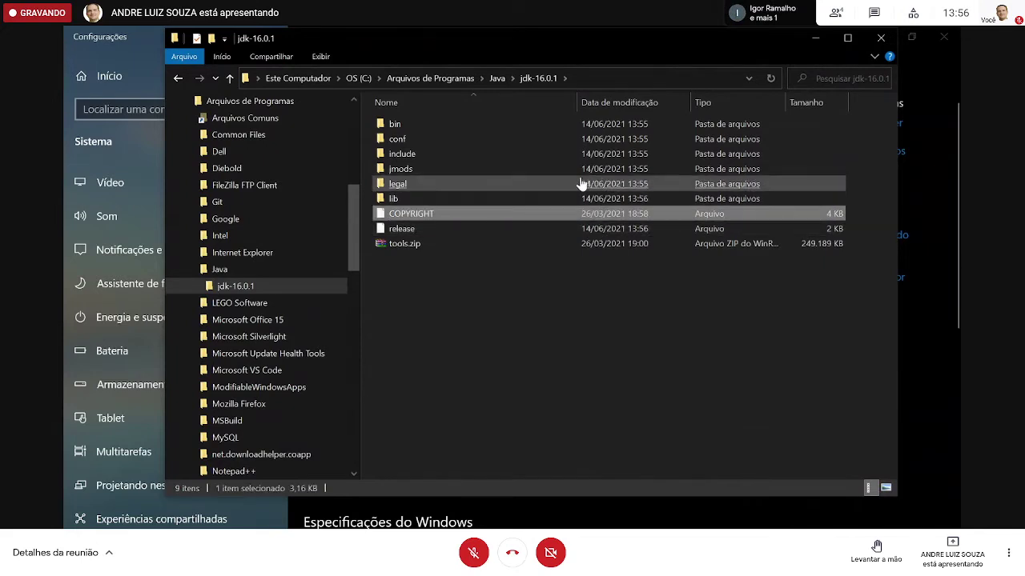
{"action": "left_click", "coordinate": [586, 185]}
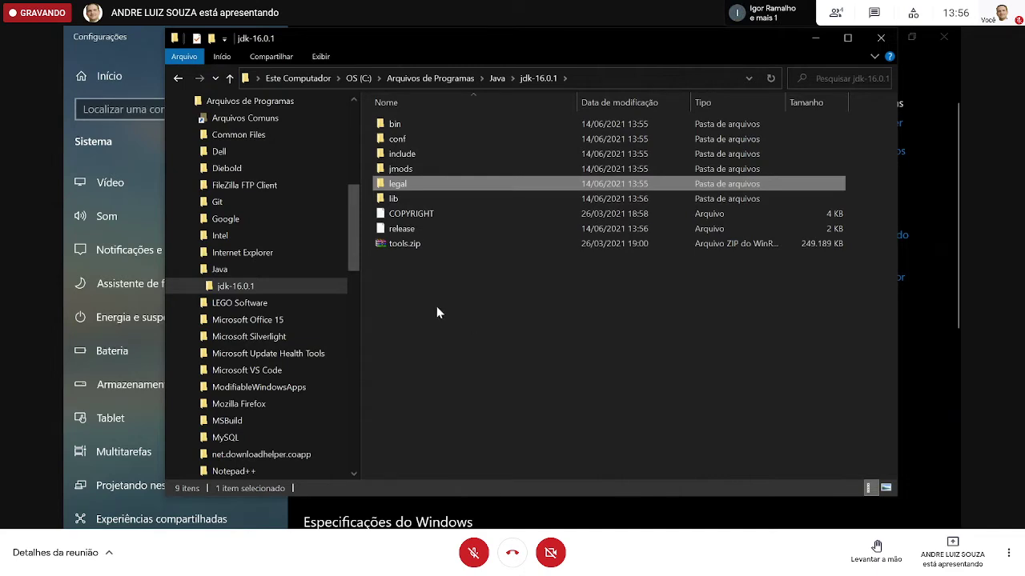
{"action": "double_click", "coordinate": [405, 126]}
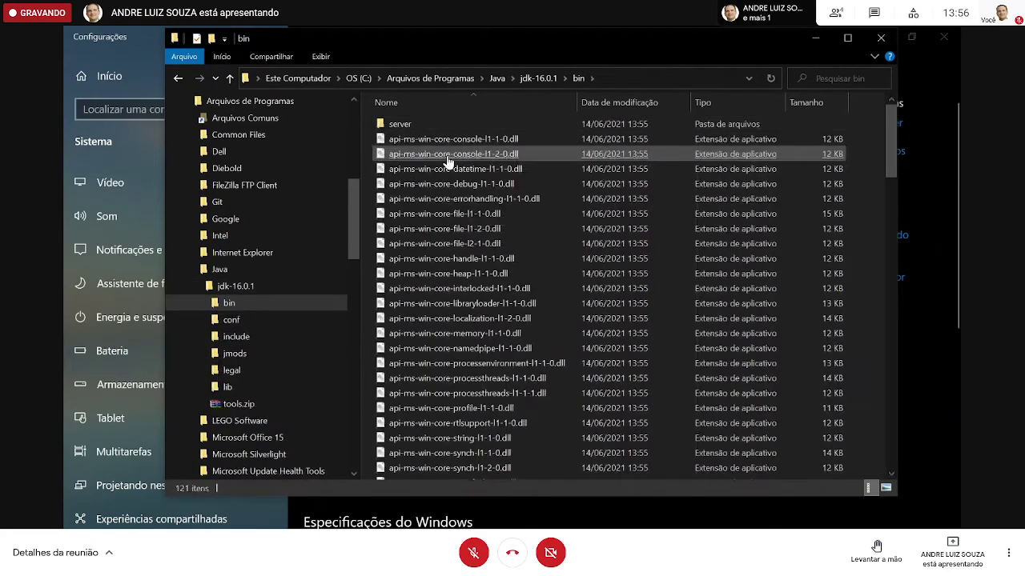
Step: Look through the library and program files in the JDK's bin folder
{"action": "left_click", "coordinate": [572, 214]}
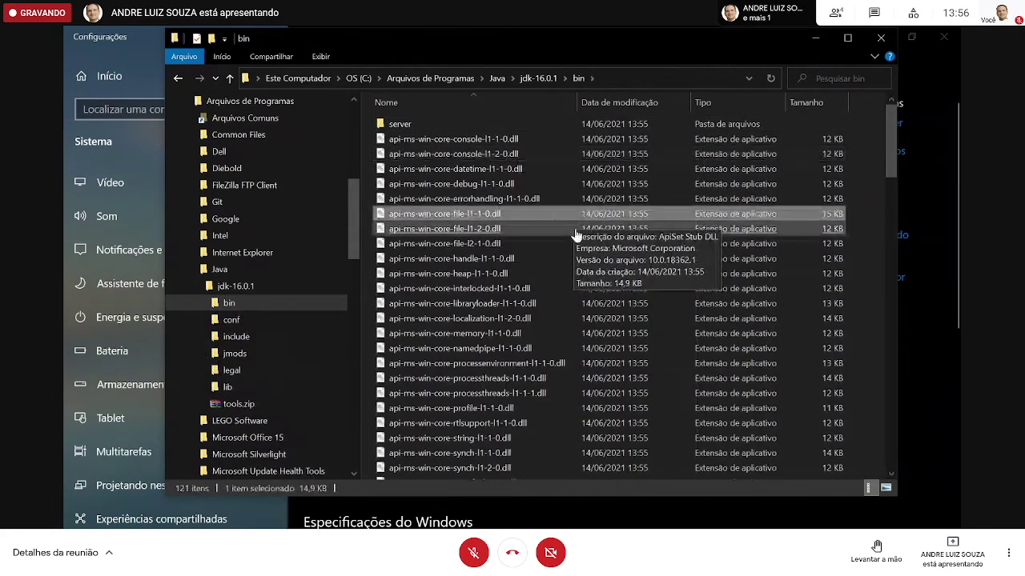
{"action": "scroll", "coordinate": [578, 241], "scroll_direction": "down", "scroll_amount": 8}
{"action": "left_click", "coordinate": [574, 298]}
{"action": "scroll", "coordinate": [574, 302], "scroll_direction": "down", "scroll_amount": 7}
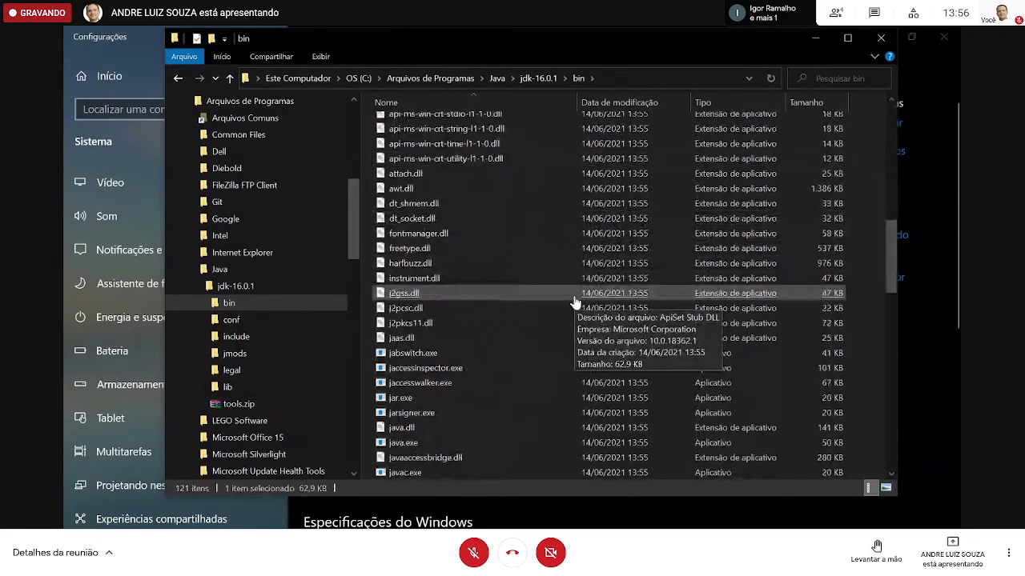
{"action": "scroll", "coordinate": [574, 301], "scroll_direction": "up", "scroll_amount": 7}
{"action": "left_click", "coordinate": [573, 299]}
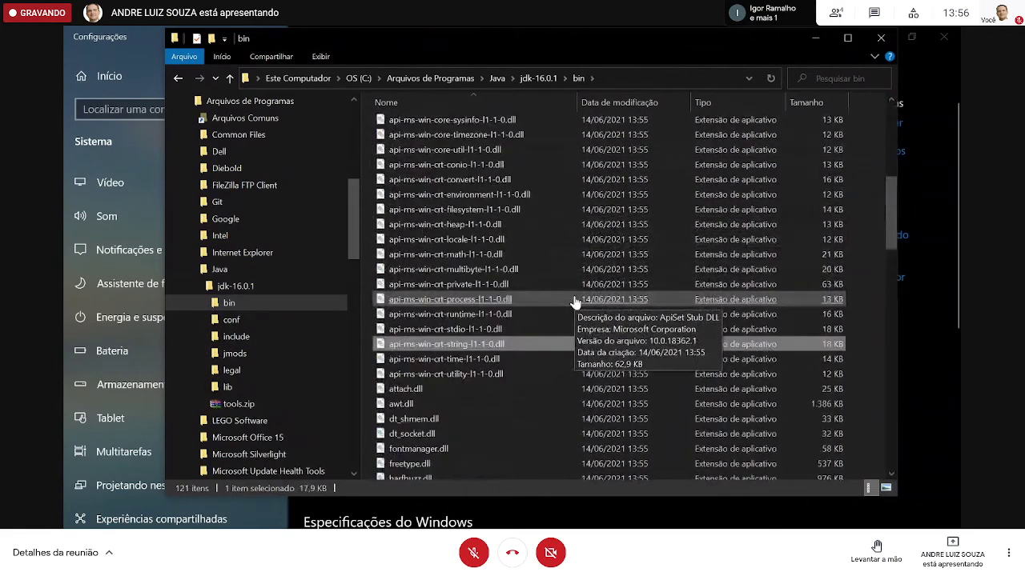
Step: Select the bin folder's full path, C:\Program Files\Java\jdk-16.0.1\bin, and locate javac.exe among its files
{"action": "left_click", "coordinate": [610, 76]}
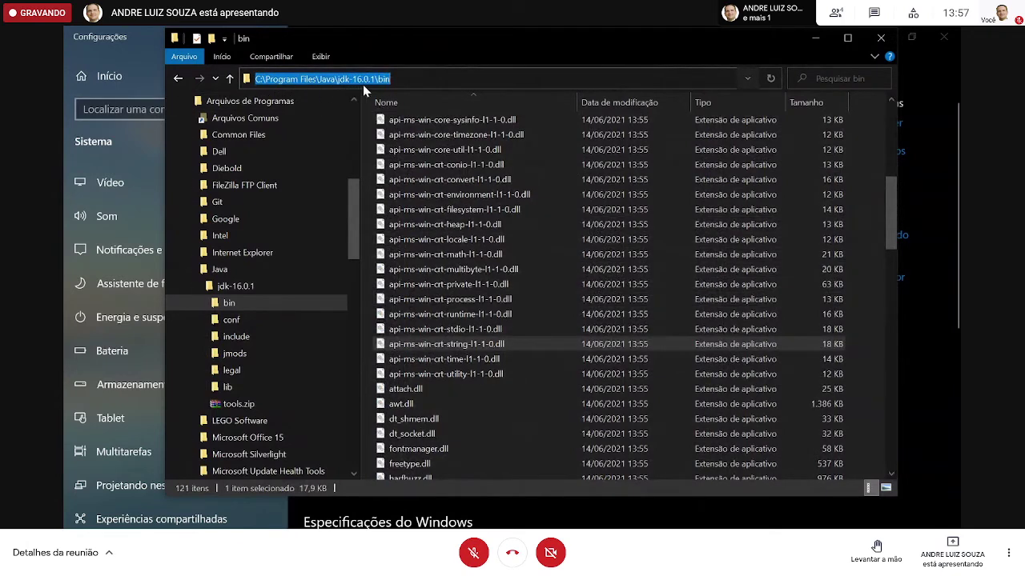
{"action": "left_click", "coordinate": [432, 78]}
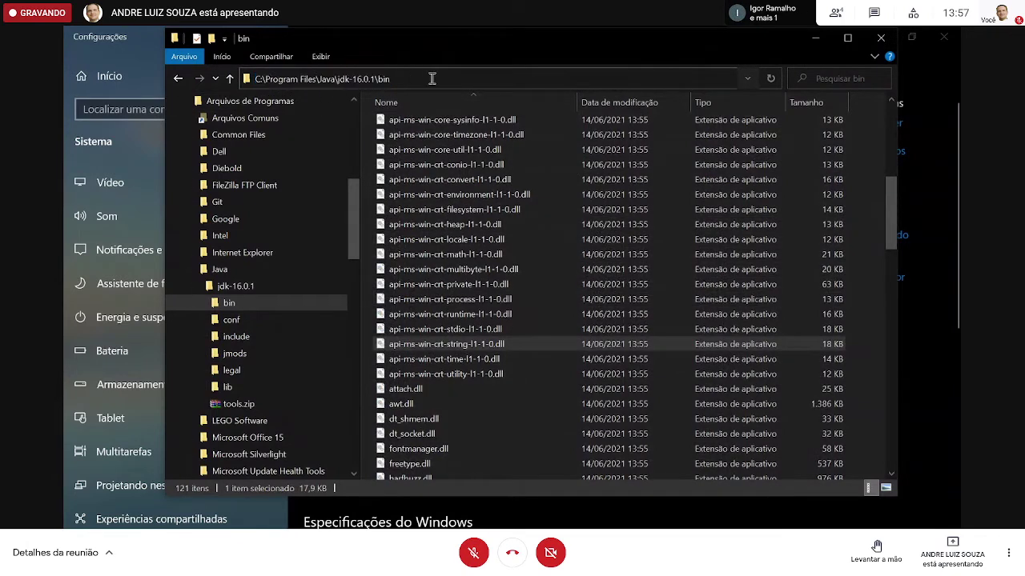
{"action": "left_click_drag", "start_coordinate": [431, 78], "coordinate": [242, 84]}
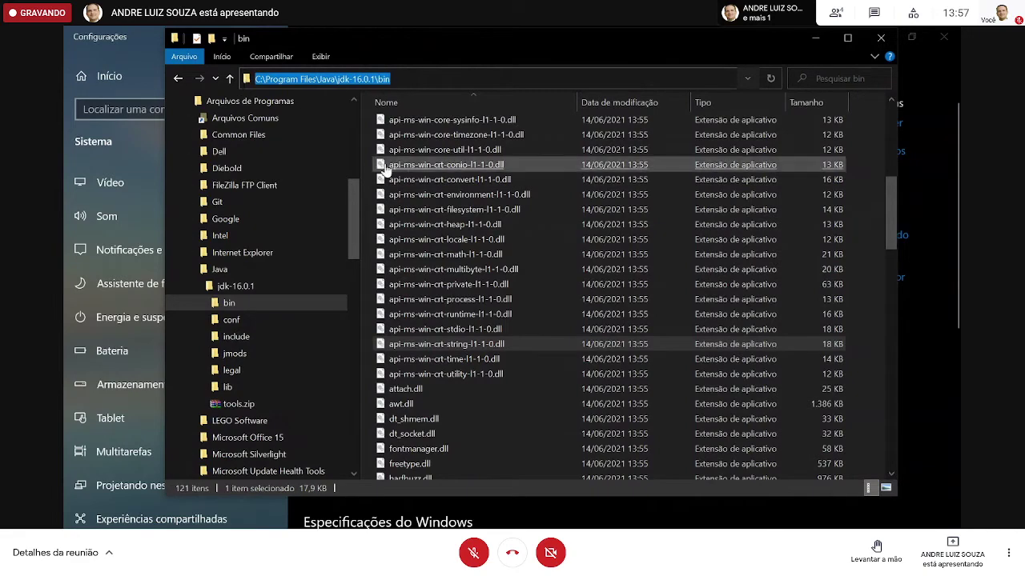
{"action": "scroll", "coordinate": [556, 246], "scroll_direction": "down", "scroll_amount": 6}
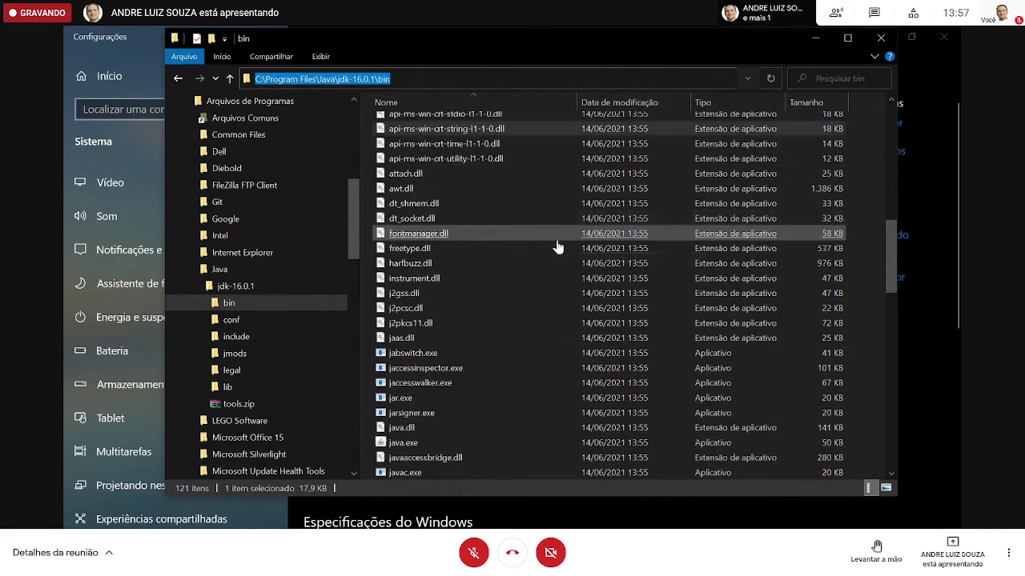
{"action": "scroll", "coordinate": [558, 248], "scroll_direction": "down", "scroll_amount": 1}
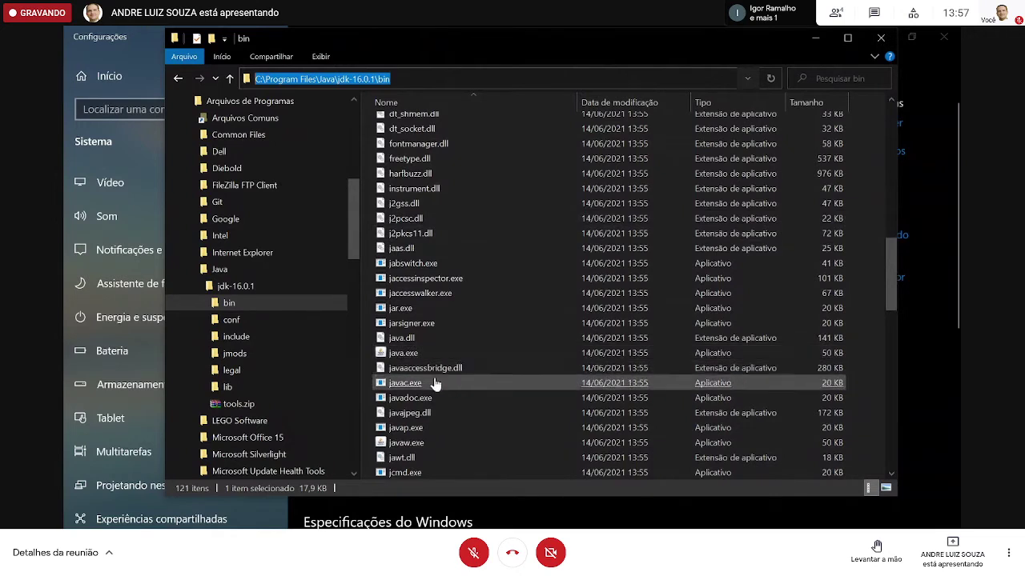
Step: Check the file details of javac.exe and look through the surrounding files in the JDK's bin folder
{"action": "mouse_move", "coordinate": [434, 384]}
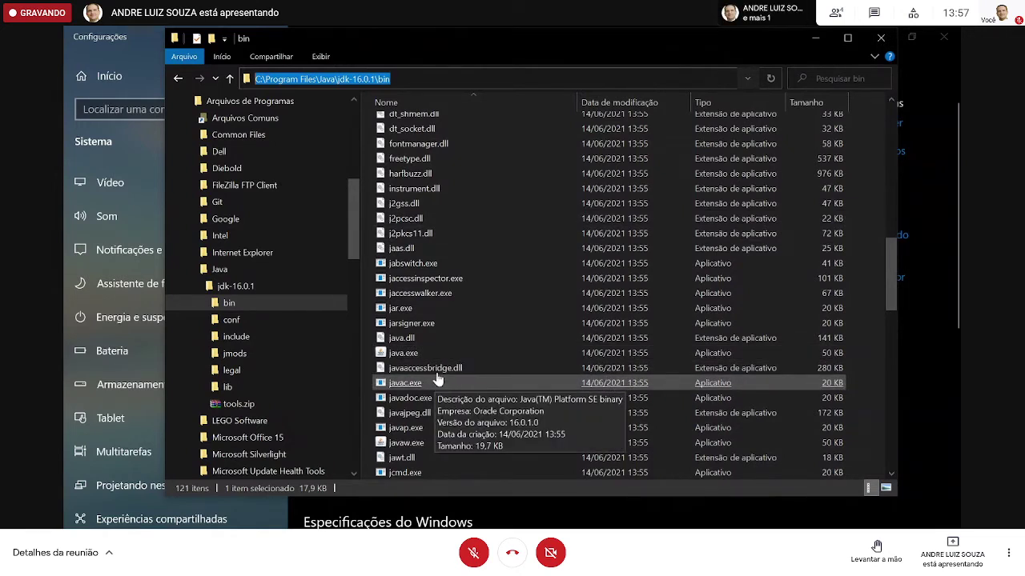
{"action": "scroll", "coordinate": [432, 375], "scroll_direction": "up", "scroll_amount": 15}
{"action": "scroll", "coordinate": [432, 364], "scroll_direction": "down", "scroll_amount": 13}
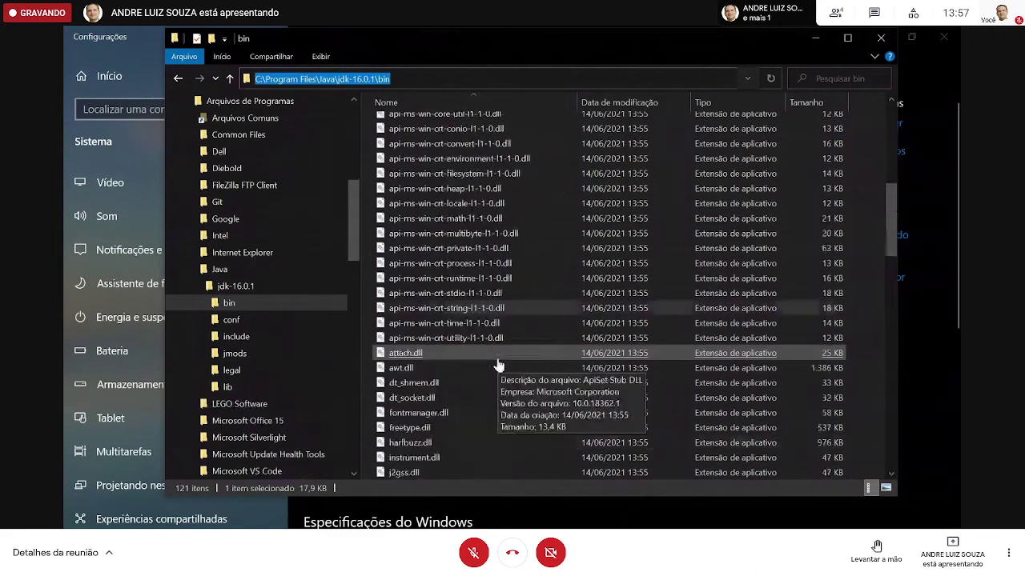
{"action": "scroll", "coordinate": [498, 365], "scroll_direction": "down", "scroll_amount": 2}
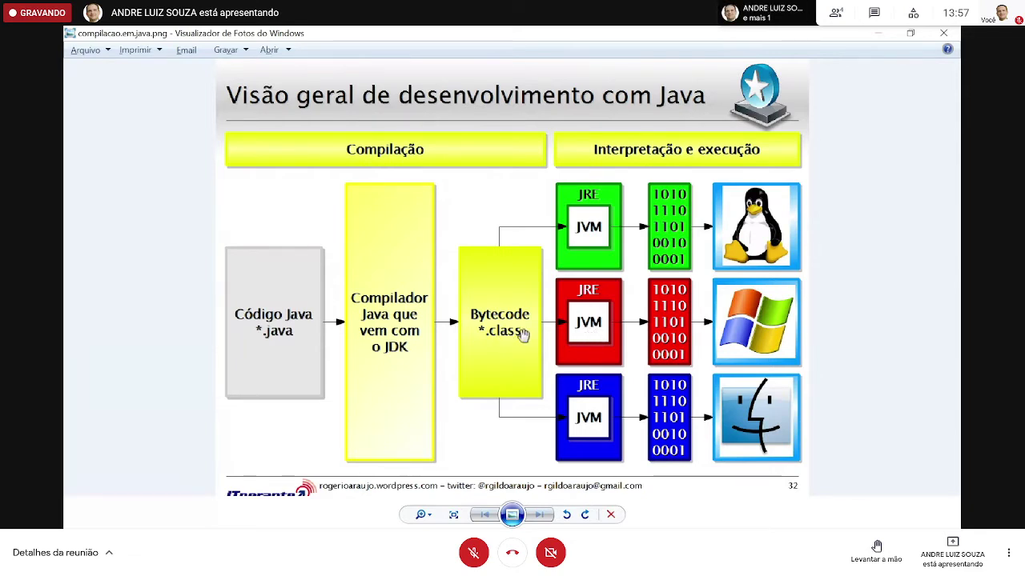
Step: Switch from the Java compilation diagram back to the bin folder and inspect java.exe and javac.exe
{"action": "key", "text": "alt+Tab"}
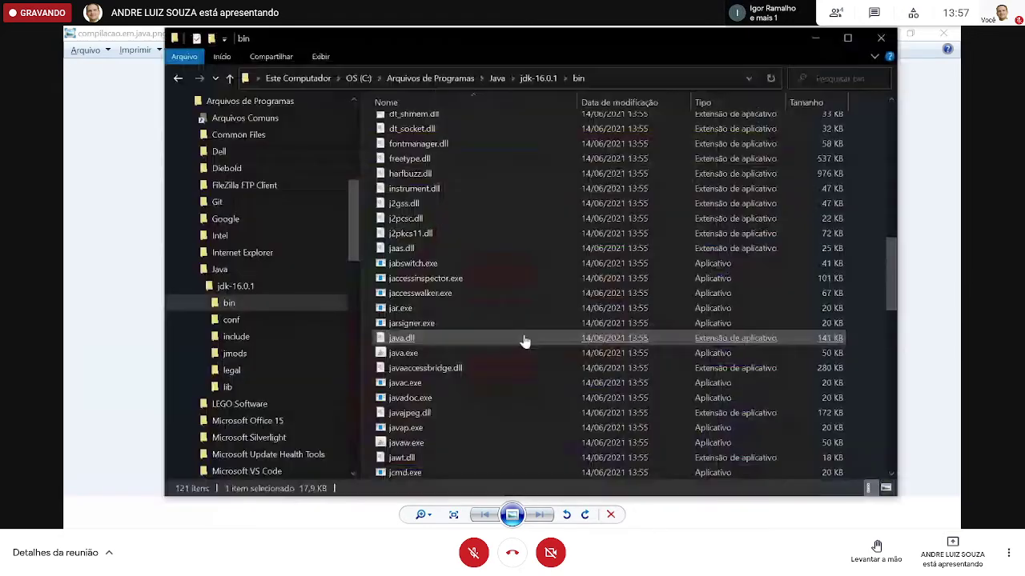
{"action": "left_click", "coordinate": [469, 353]}
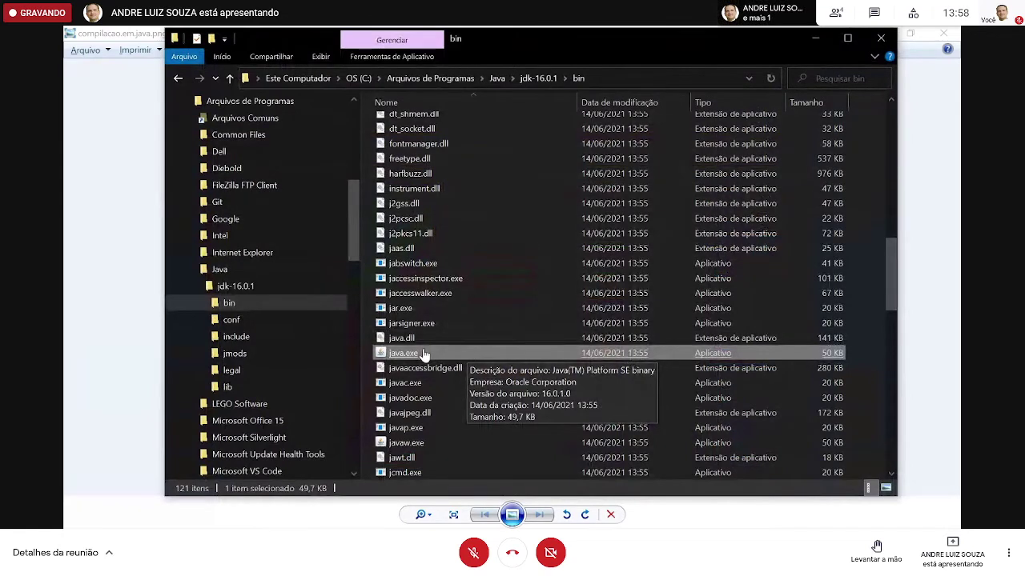
{"action": "left_click", "coordinate": [432, 383]}
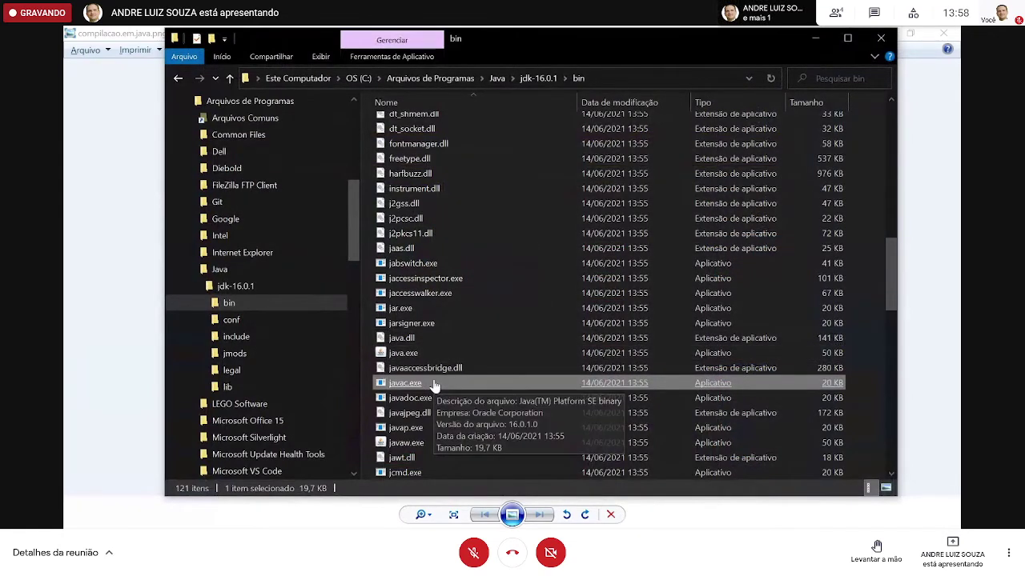
Step: Clear the bin folder's path from File Explorer's address and minimize the window
{"action": "left_click", "coordinate": [588, 80]}
{"action": "key", "text": "BackSpace"}
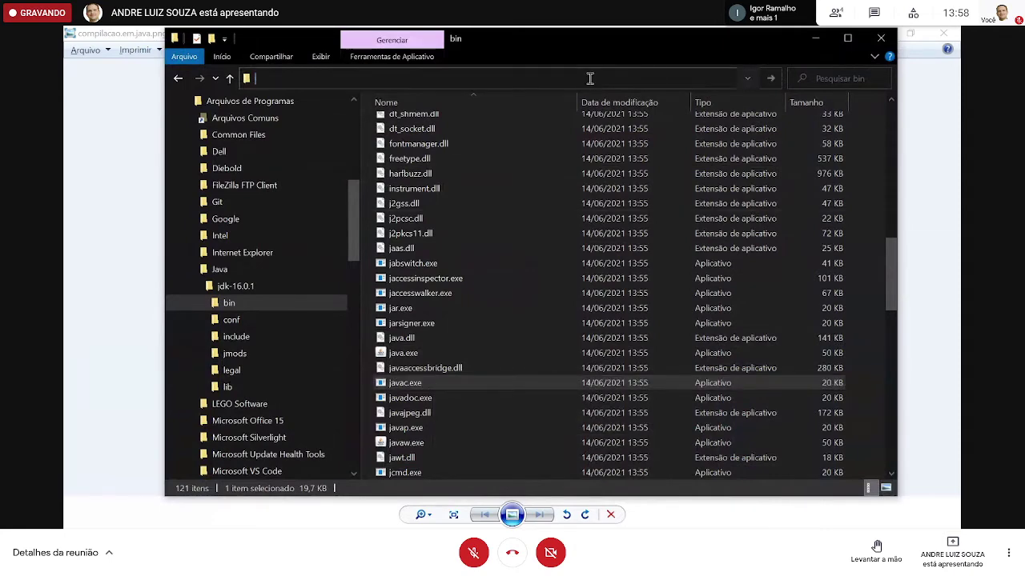
{"action": "left_click", "coordinate": [807, 39]}
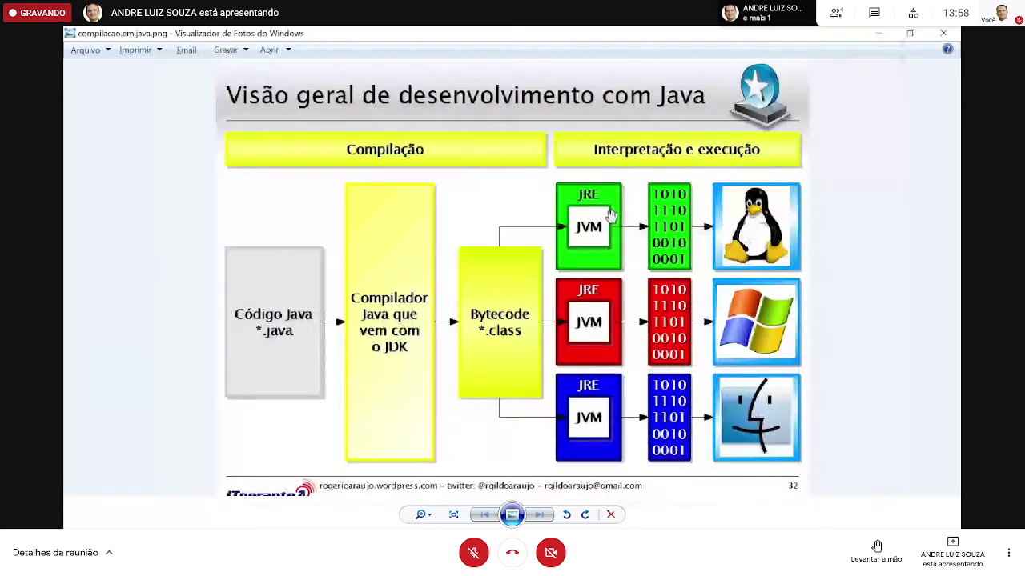
Step: Put away the diagram image, return to the system Path variable's entries and select C:\Program Files\Java\jdk-16\bin
{"action": "left_click", "coordinate": [881, 40]}
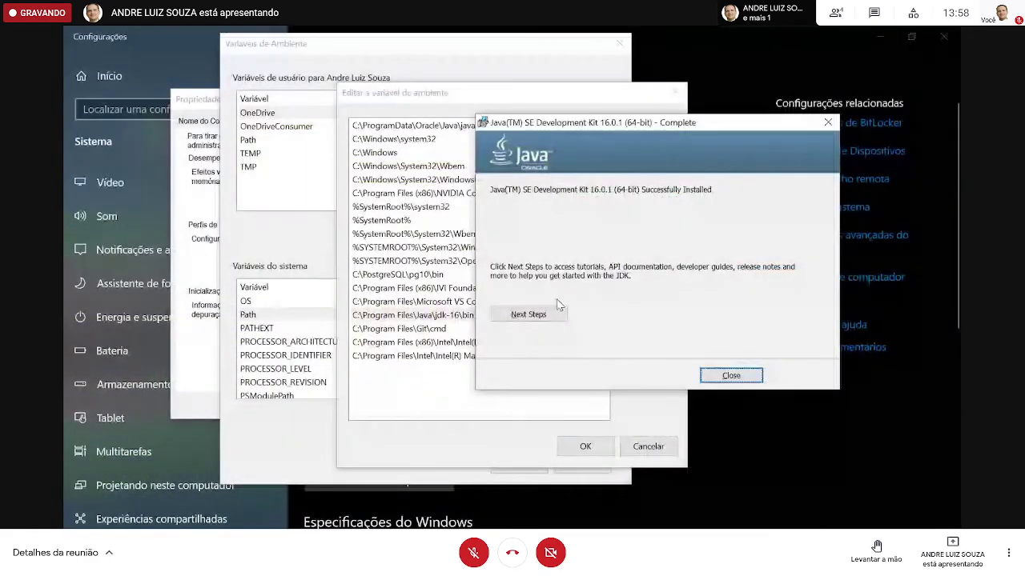
{"action": "left_click", "coordinate": [409, 388]}
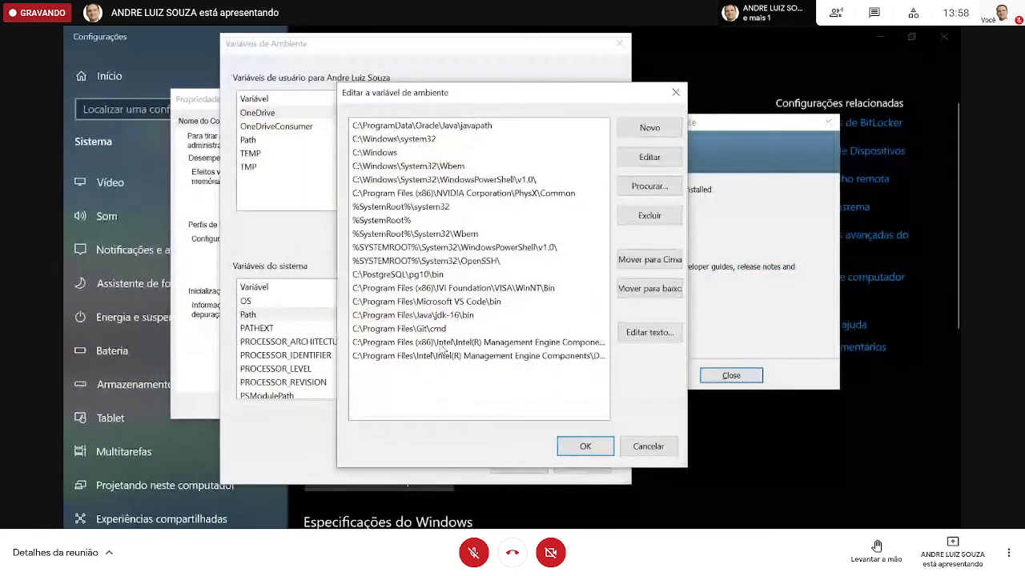
{"action": "left_click", "coordinate": [450, 318]}
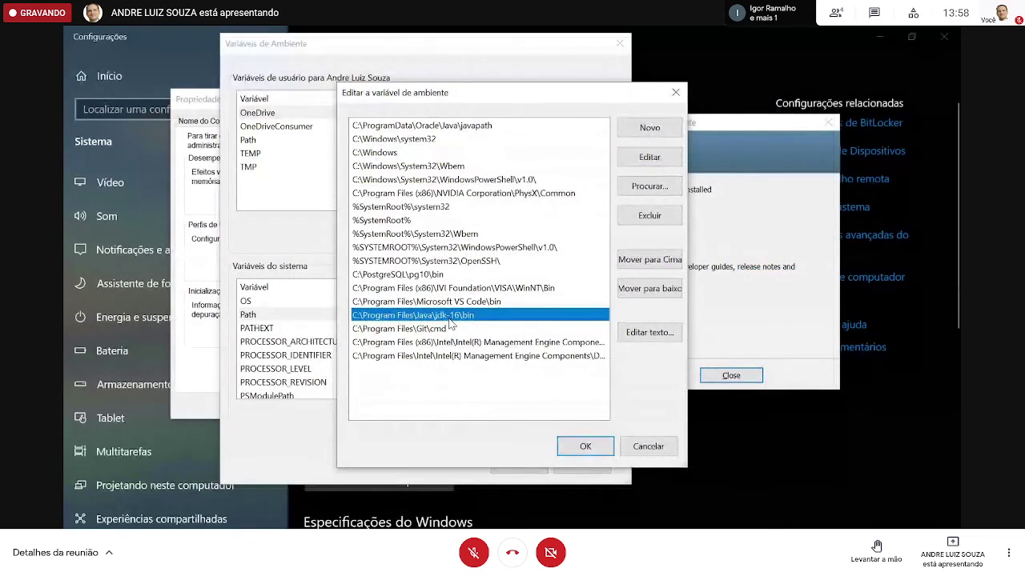